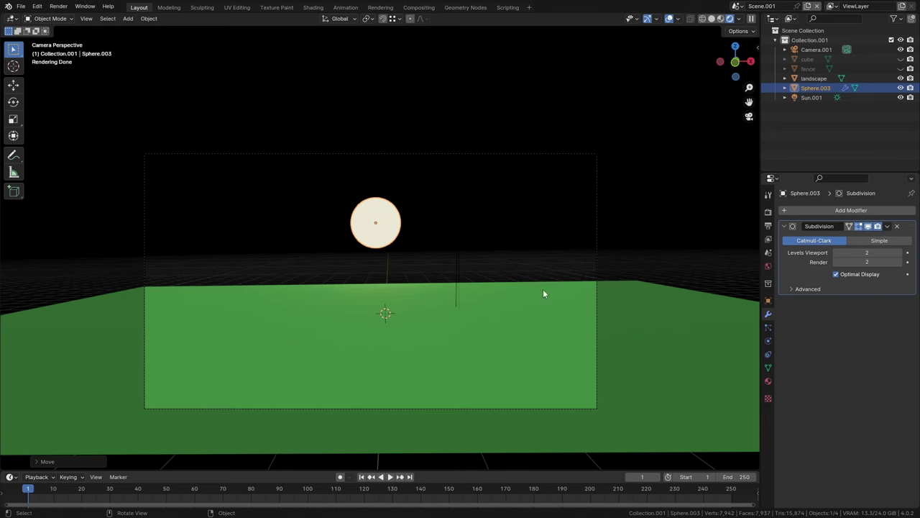
Lower the sphere about 1.7 m along Z so it rests on the landscape's horizon line.
key("g")
key("z")
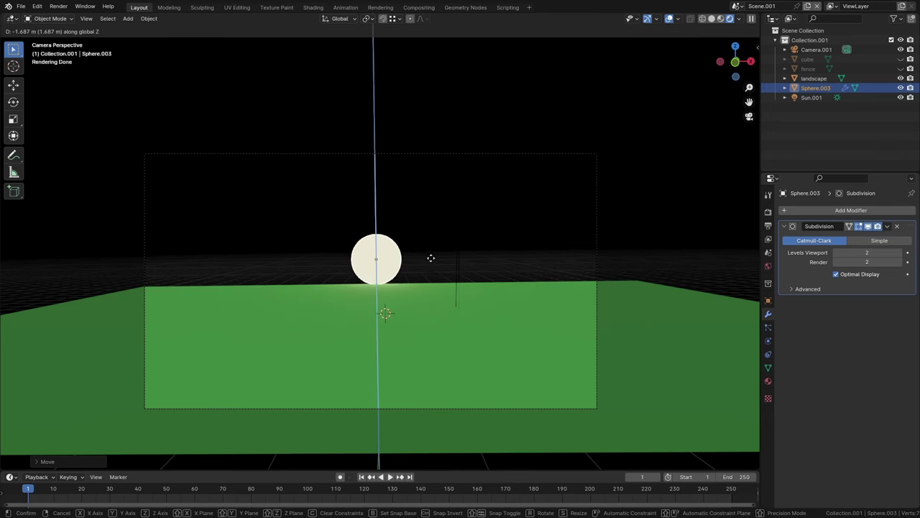
left_click(431, 256)
left_click(431, 260)
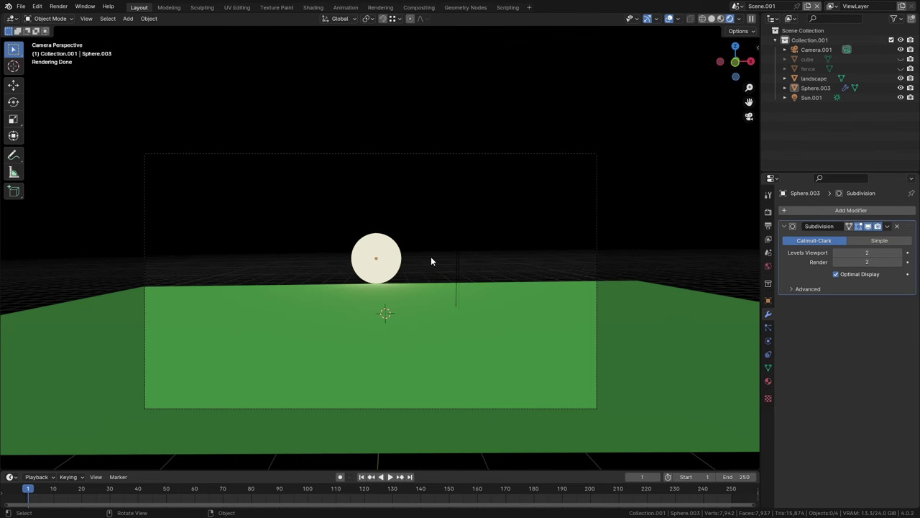
Raise the sphere slightly along Z and lower it about 0.9 m so its base sinks behind the landscape's horizon.
left_click(392, 269)
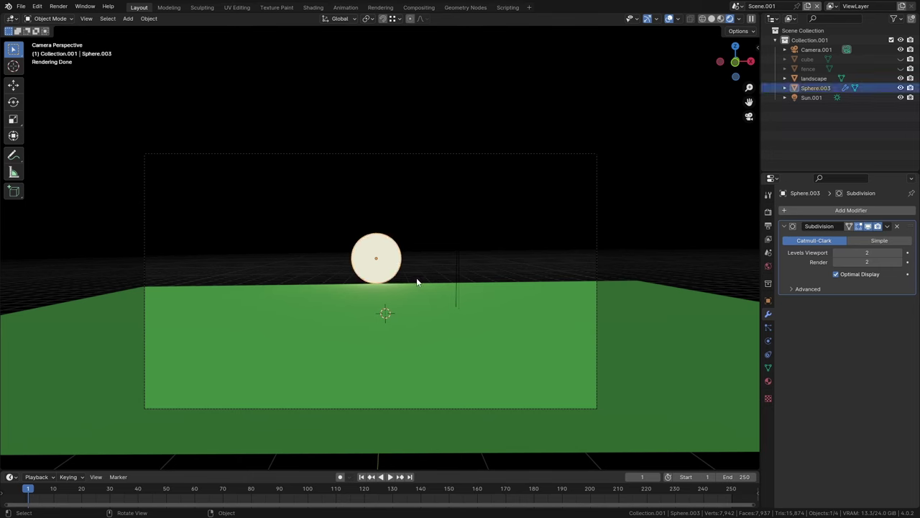
key("g")
key("z")
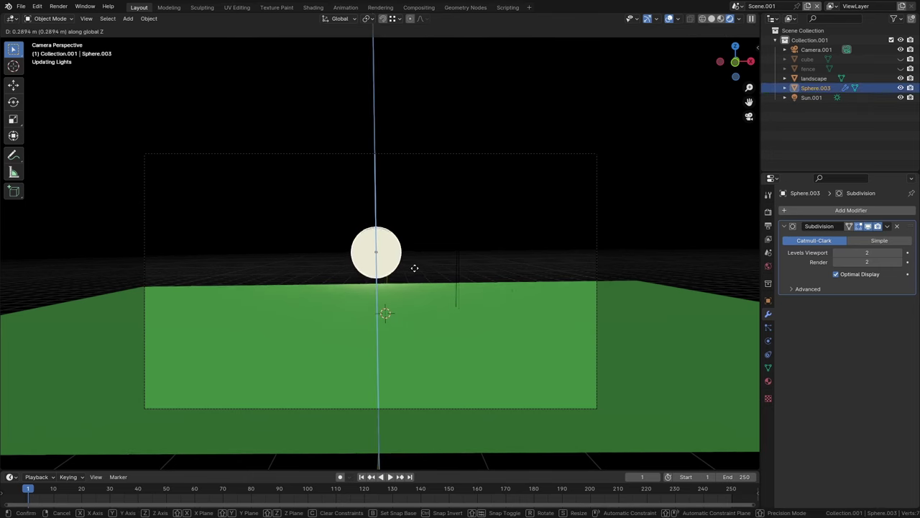
left_click(414, 266)
key("g")
key("z")
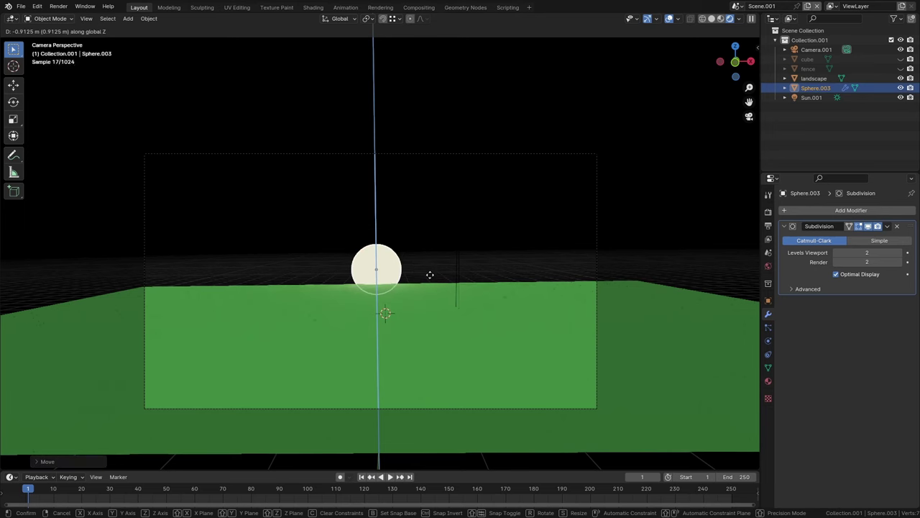
left_click(390, 295)
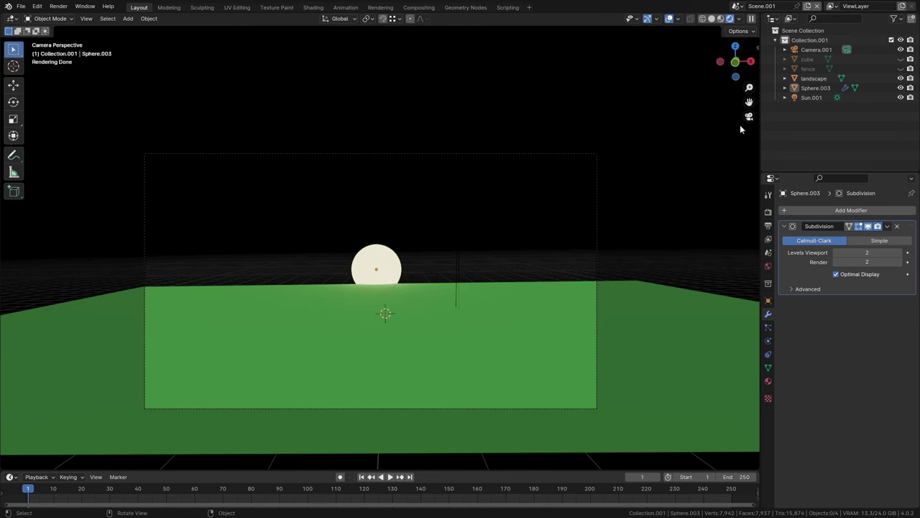
Make the hidden fence and cube objects visible in the viewport.
left_click(901, 68)
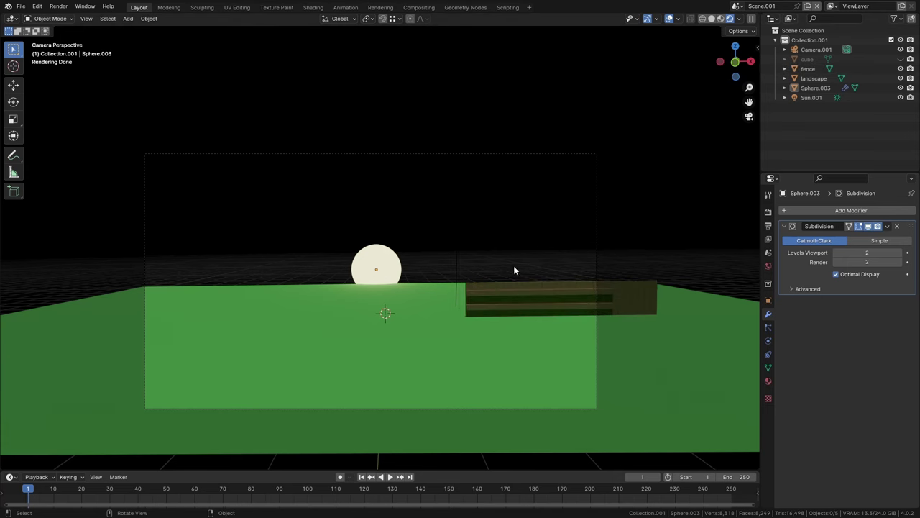
left_click(901, 59)
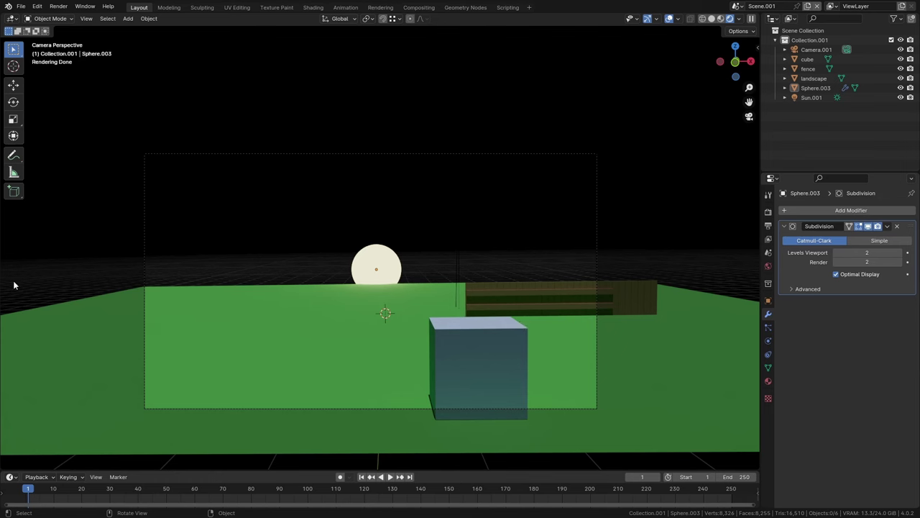
scroll(470, 283, "up", 1)
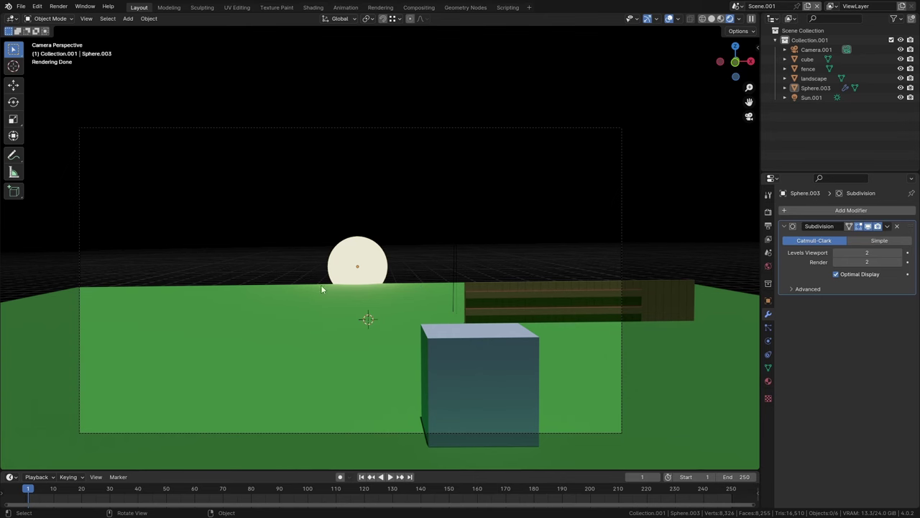
Move the fence farther back toward the horizon with its Z position locked, and deselect it.
left_click(504, 295)
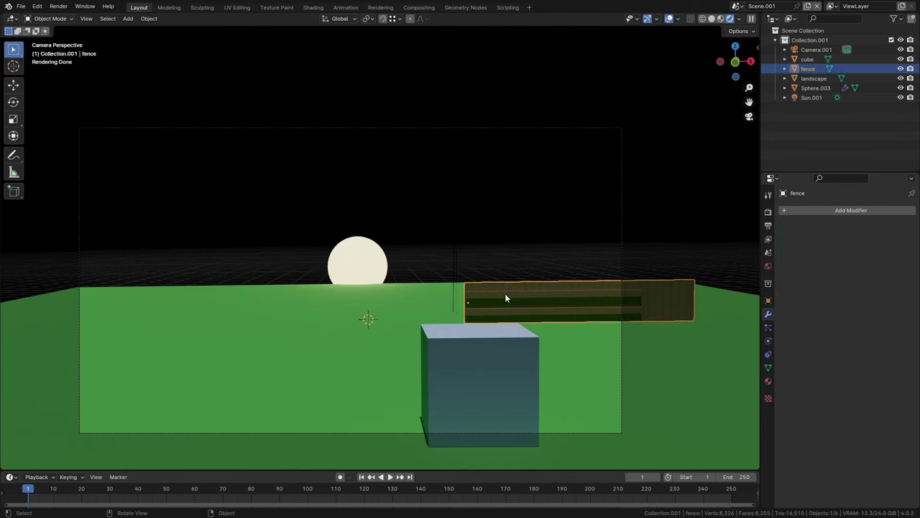
key("g")
key("shift+z")
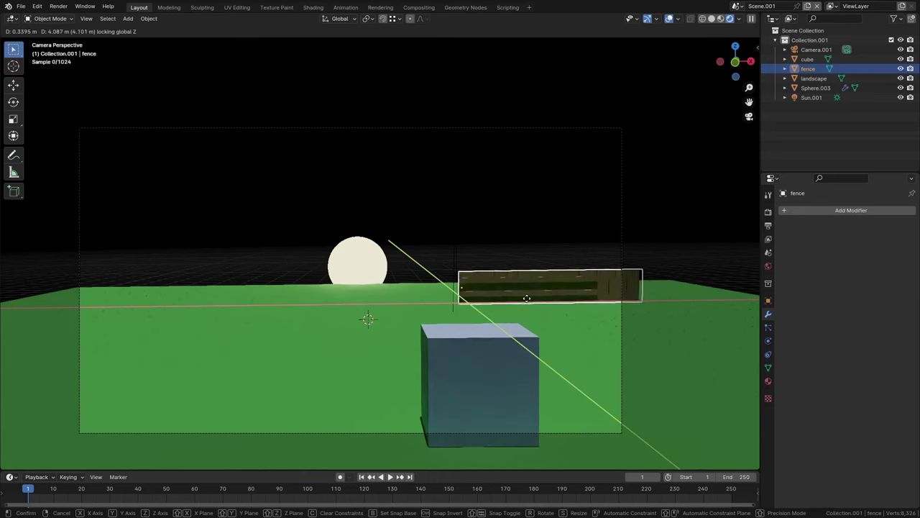
left_click(527, 303)
key("alt+a")
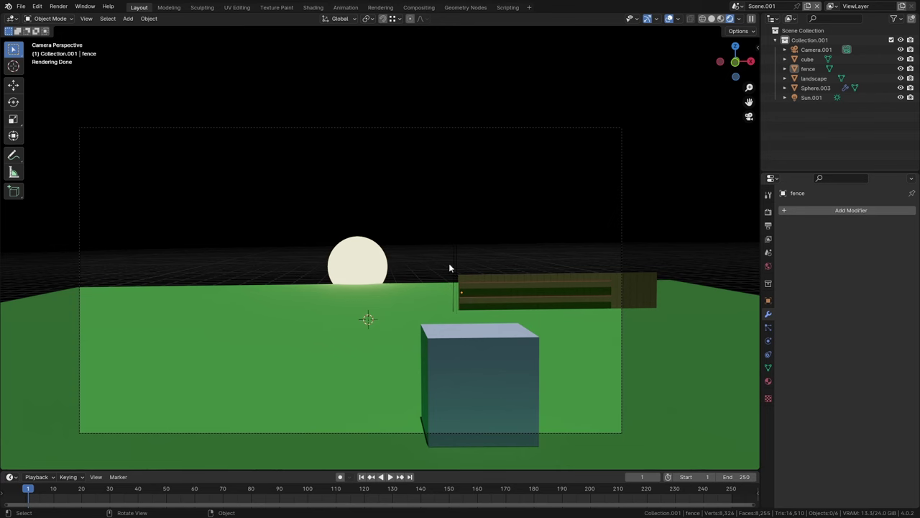
Move the cube back across the ground with Z locked so it overlaps the fence in the camera view.
left_click(476, 349)
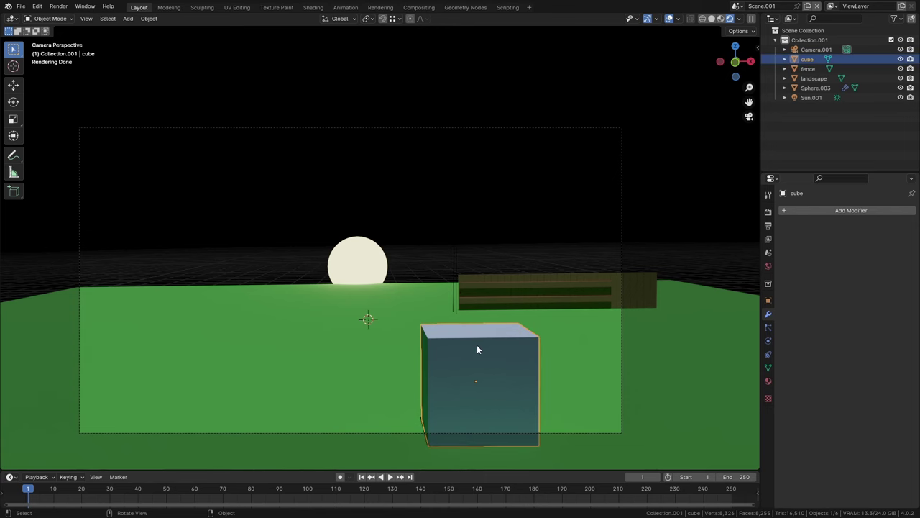
key("g")
key("shift+z")
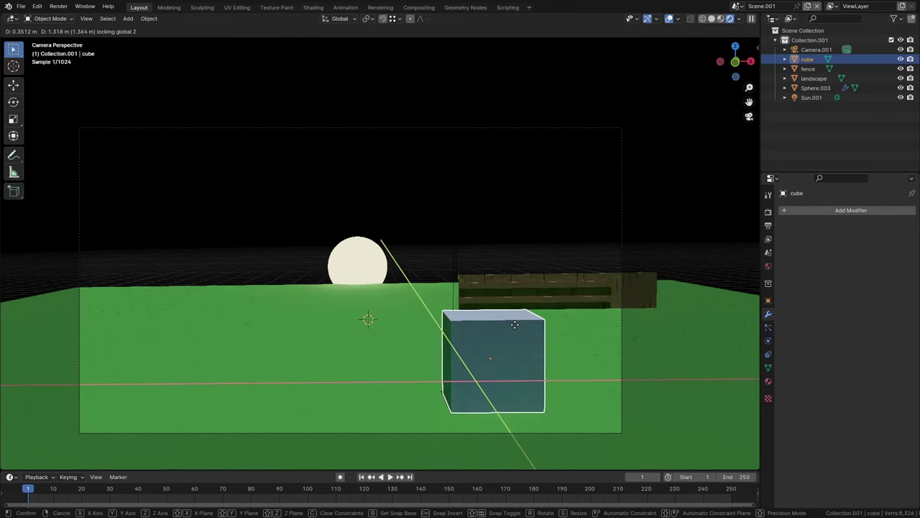
right_click(515, 324)
left_click(512, 329)
left_click(541, 294)
left_click(523, 328)
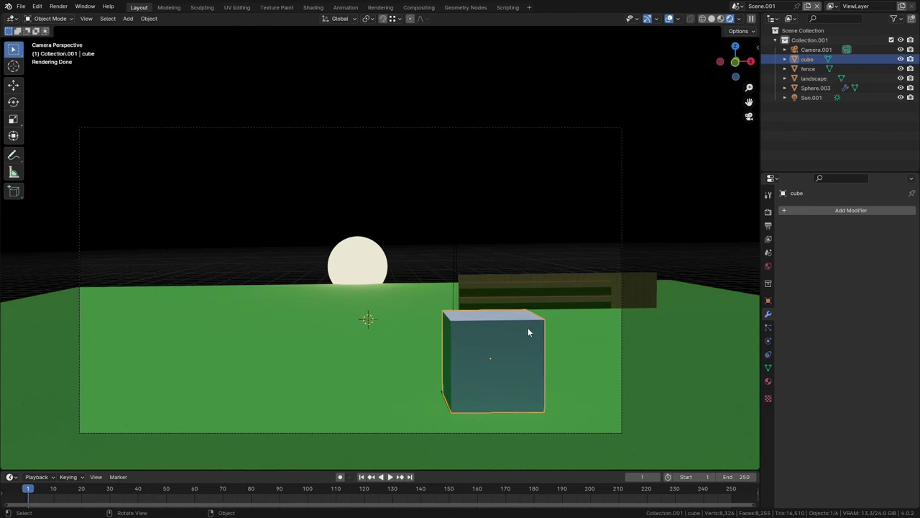
key("g")
key("shift+z")
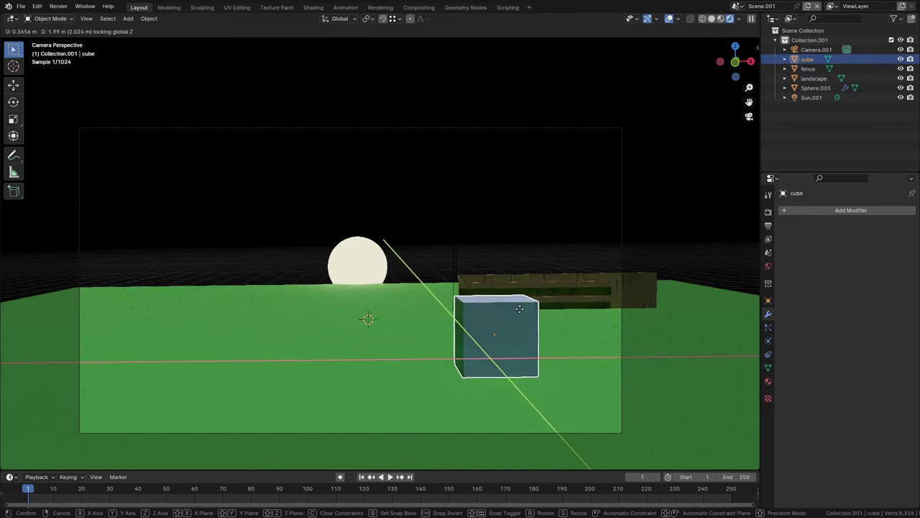
left_click(522, 319)
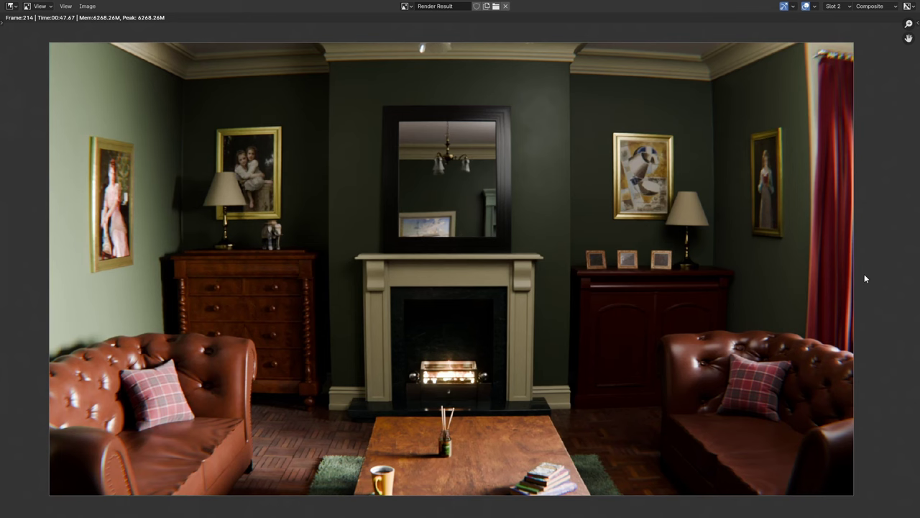
Compare the living room renders stored in slot 2 and slot 1.
key("j")
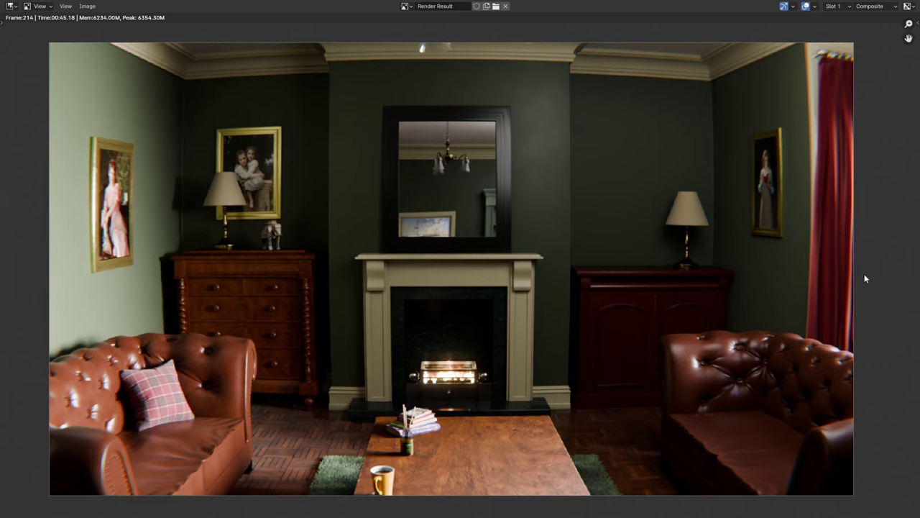
key("j")
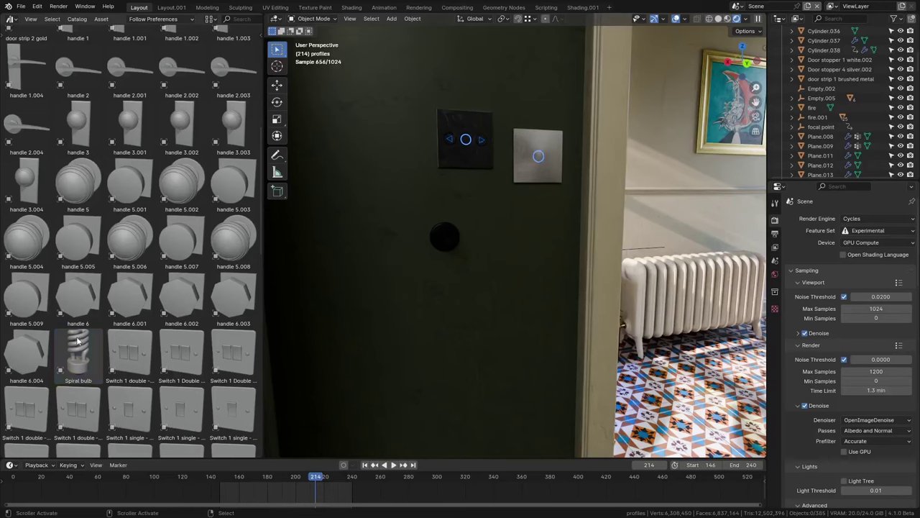
Place the Spiral bulb and handle 6.004 assets on the dark green wall.
left_click_drag(78, 343, 355, 218)
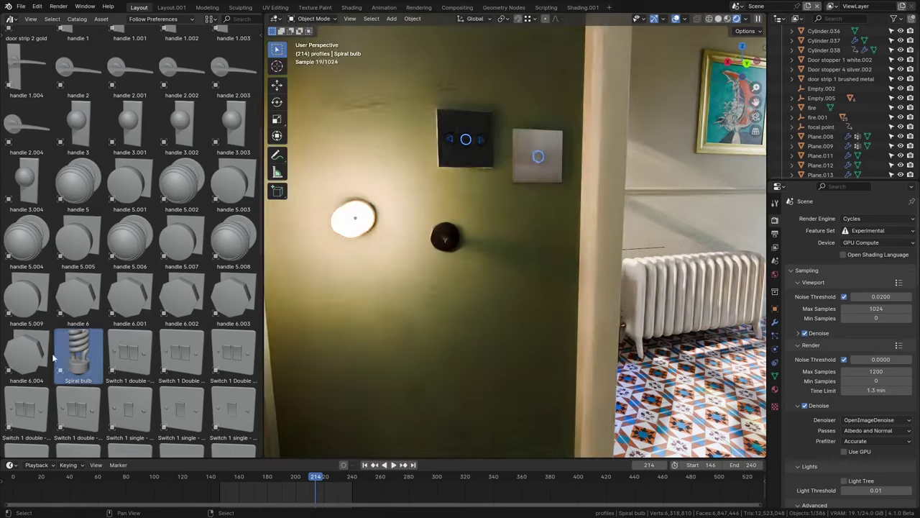
left_click_drag(26, 352, 410, 309)
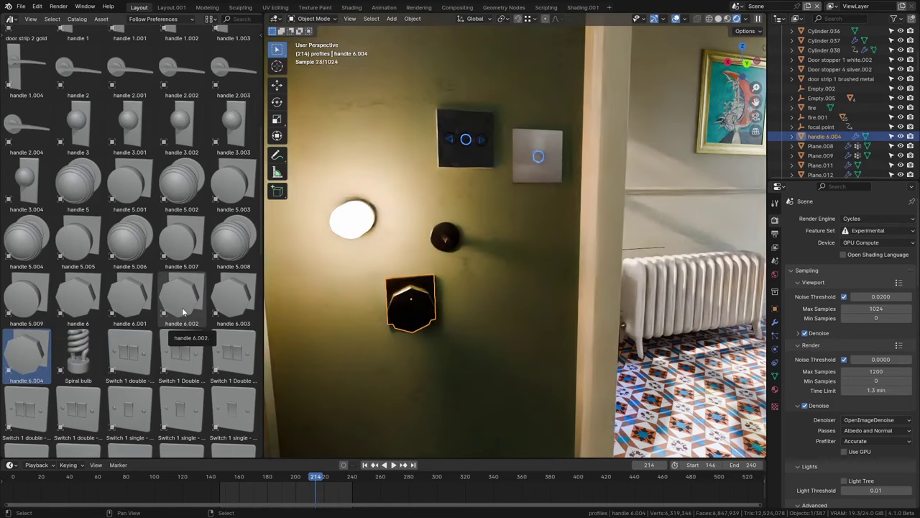
Add the Switch 2 double - Gold, switch 4 - silver and a Touch switch 1 asset to the dark green wall.
scroll(182, 311, "down", 3)
left_click_drag(185, 357, 517, 289)
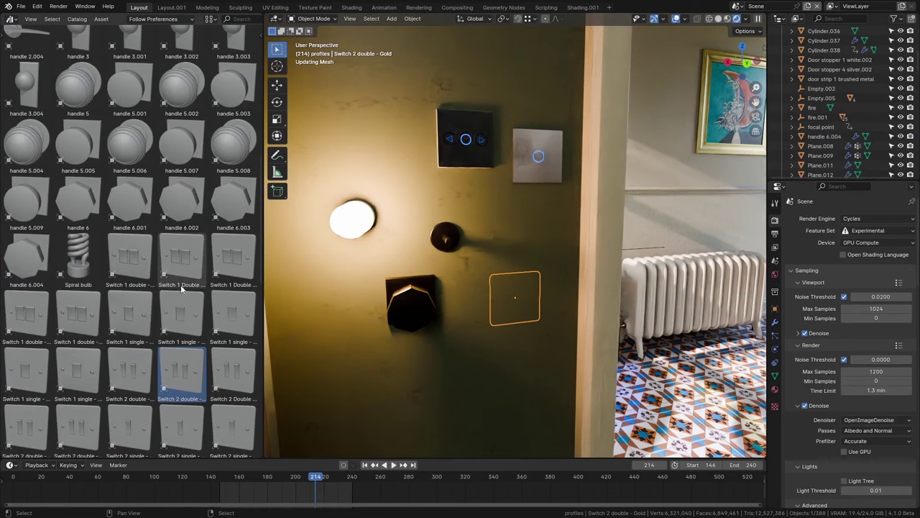
scroll(185, 283, "down", 5)
left_click_drag(182, 406, 327, 303)
scroll(187, 360, "down", 8)
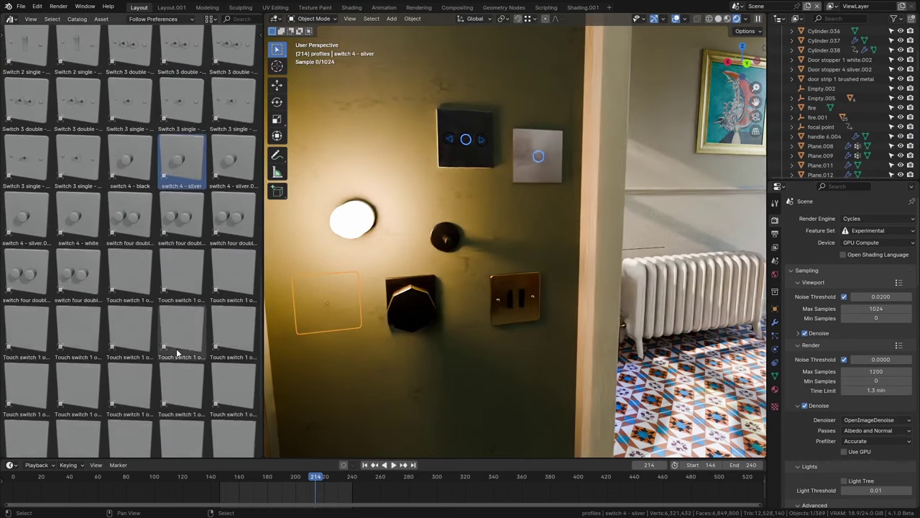
left_click_drag(184, 394, 407, 380)
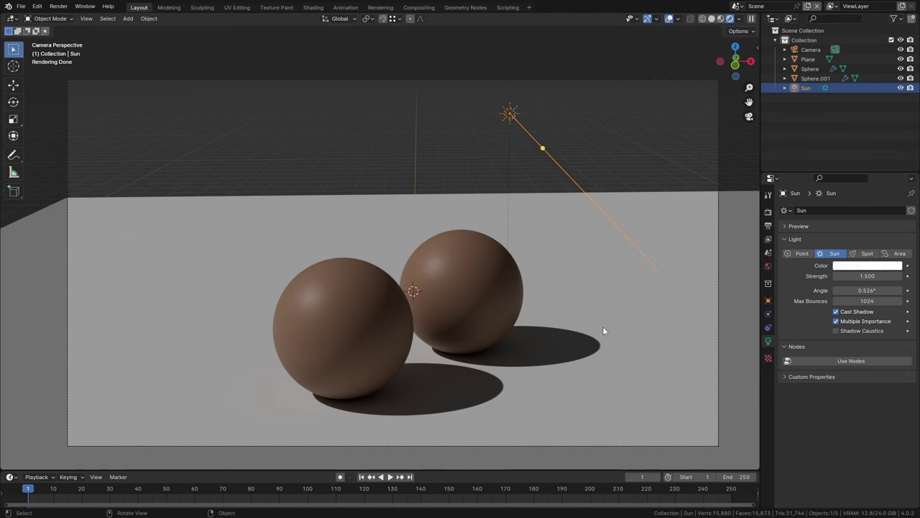
Duplicate the rear sphere with Z locked and place the copy behind the other two spheres.
left_click(455, 296)
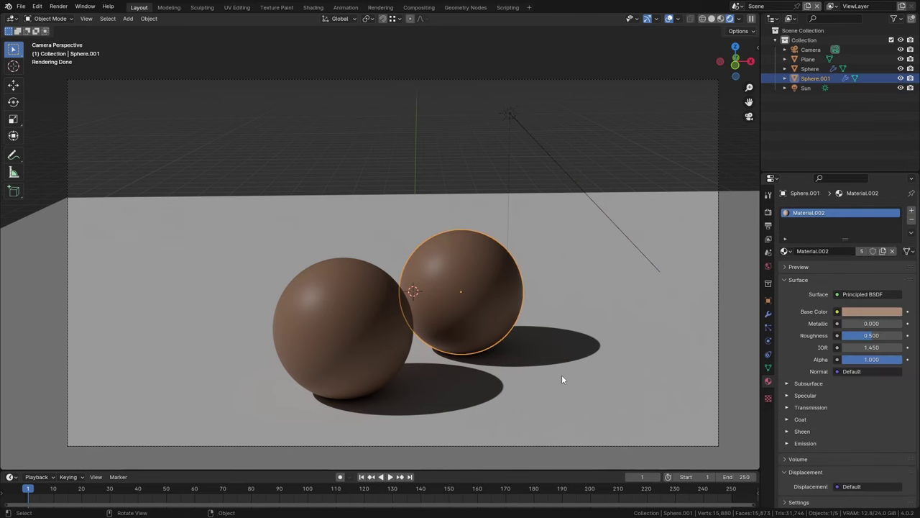
key("shift+d")
key("shift+z")
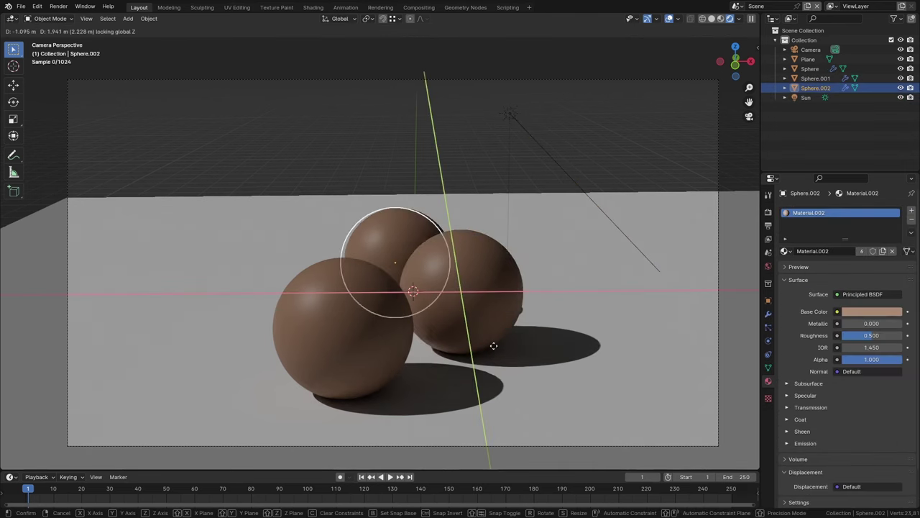
left_click(474, 344)
Draw an annotation stroke from the base of the front sphere up to the top of the rearmost sphere.
scroll(473, 348, "down", 2)
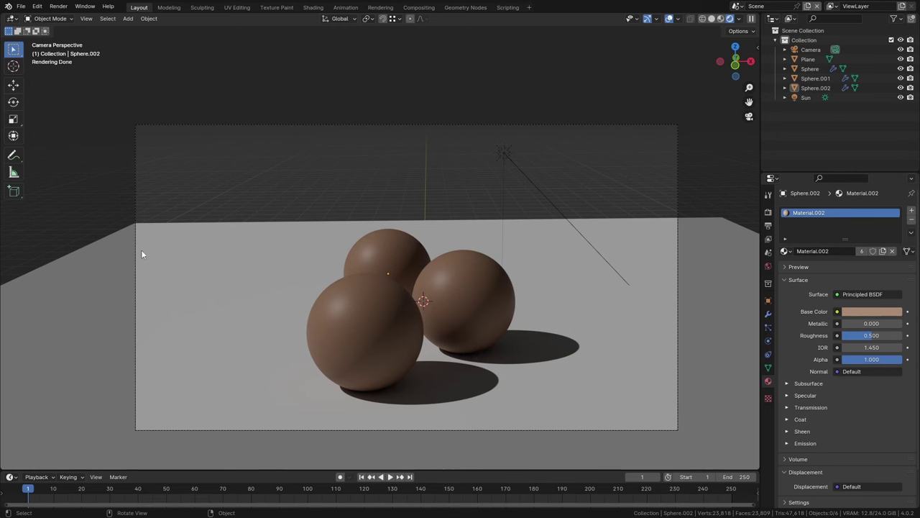
left_click(13, 155)
left_click_drag(353, 392, 373, 236)
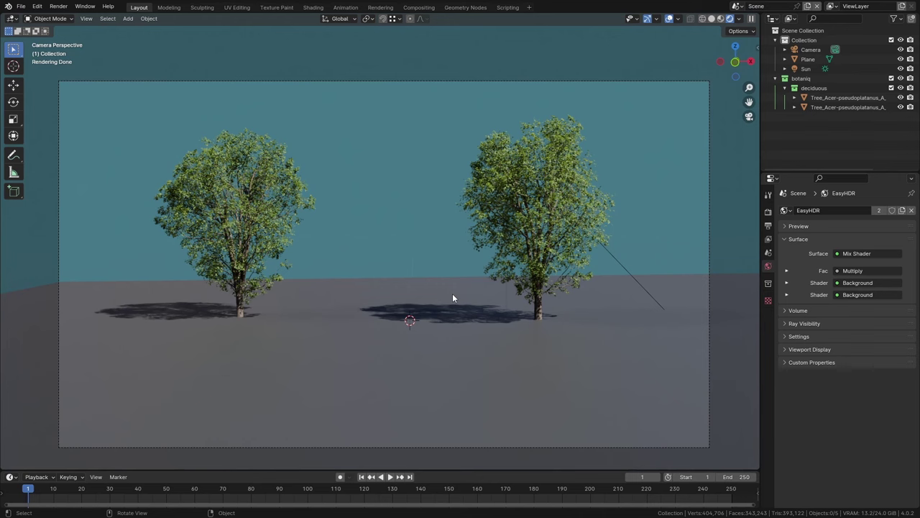
Duplicate the right-hand tree across the ground with Z locked and rotate the copy about Z.
left_click(520, 273)
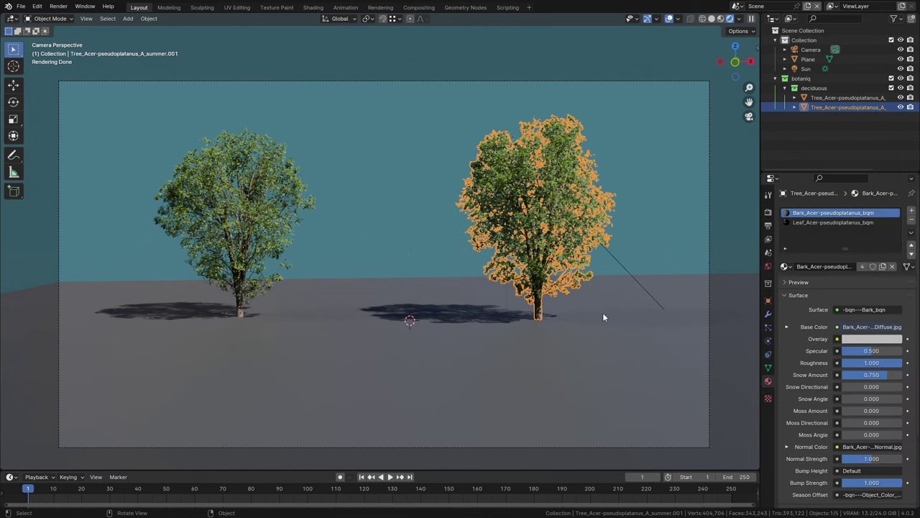
key("shift+d")
key("shift+z")
left_click(549, 304)
key("r")
key("z")
left_click(610, 183)
Move the copied tree about 0.66 m across the ground so it stands in front of the original, and deselect it.
key("g")
key("x")
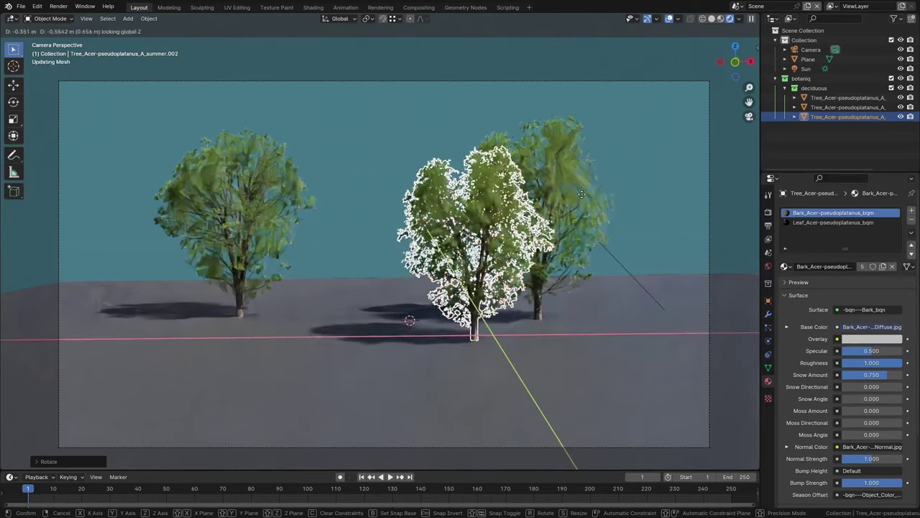
left_click(633, 182)
left_click(633, 182)
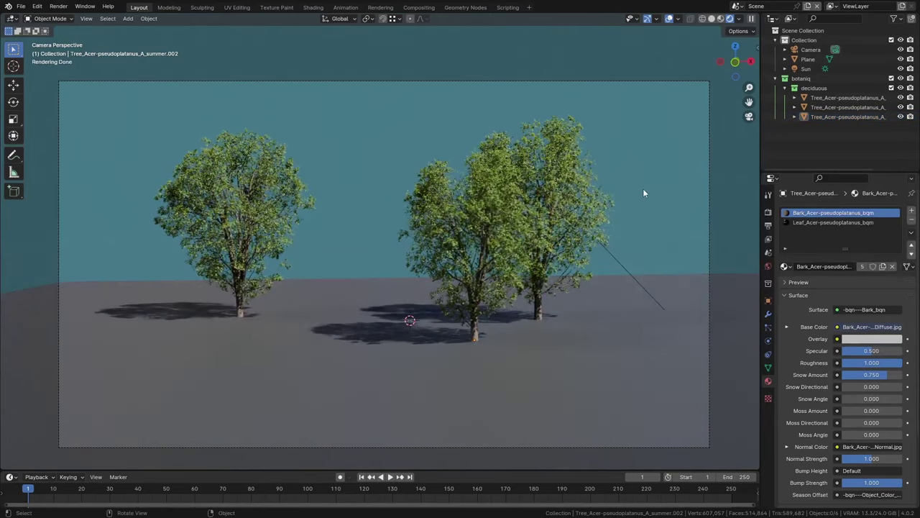
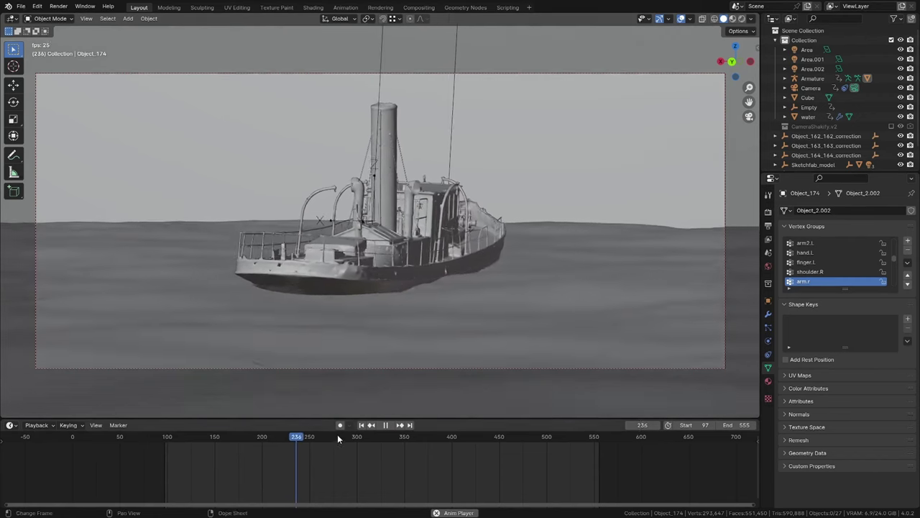
Pause the ship animation around frame 485 and replay it from about frame 360, viewing the creature's rig outside the camera view.
left_click_drag(329, 443, 530, 458)
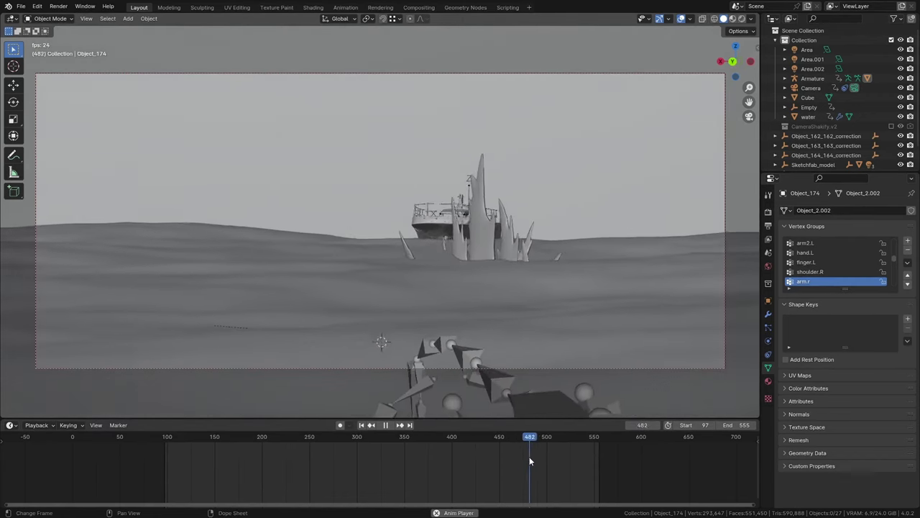
left_click(388, 425)
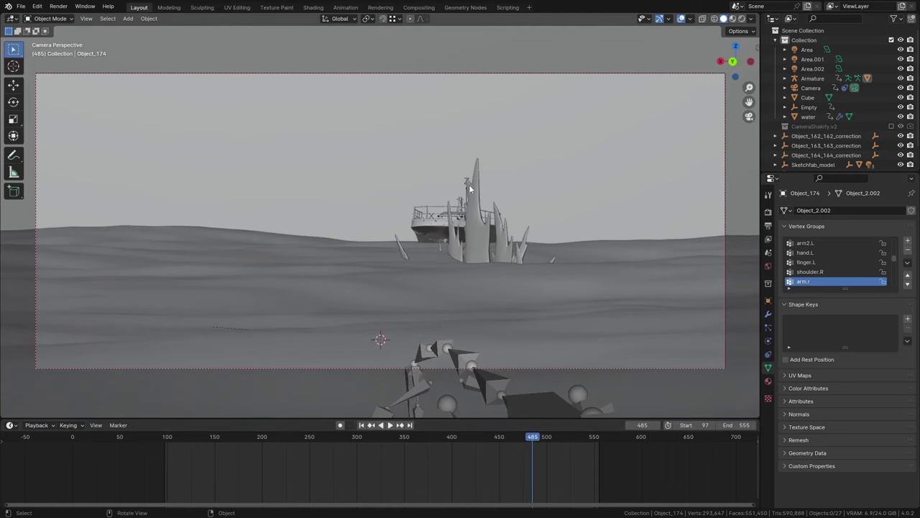
middle_click_drag(476, 242, 467, 296)
left_click(414, 436)
left_click(387, 425)
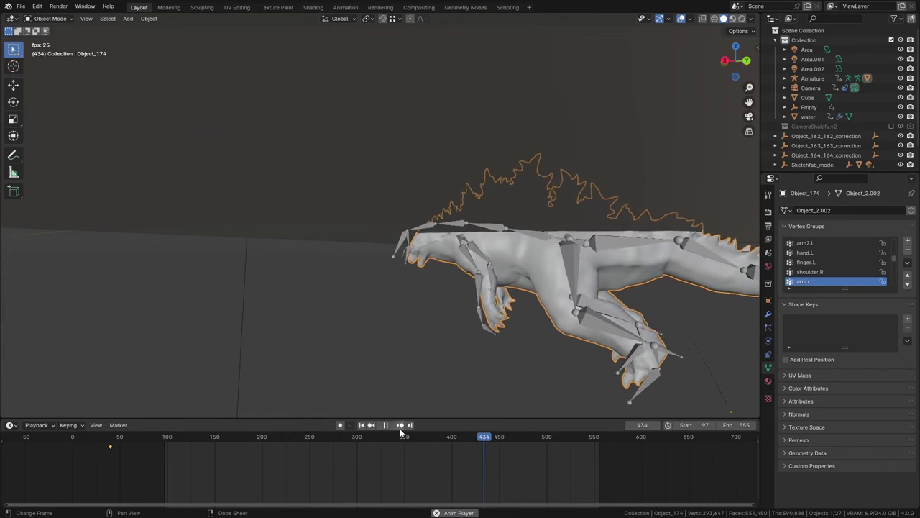
Stop the ship animation, look through the scene camera and scrub back to frame 303.
left_click(386, 425)
key("KP_0")
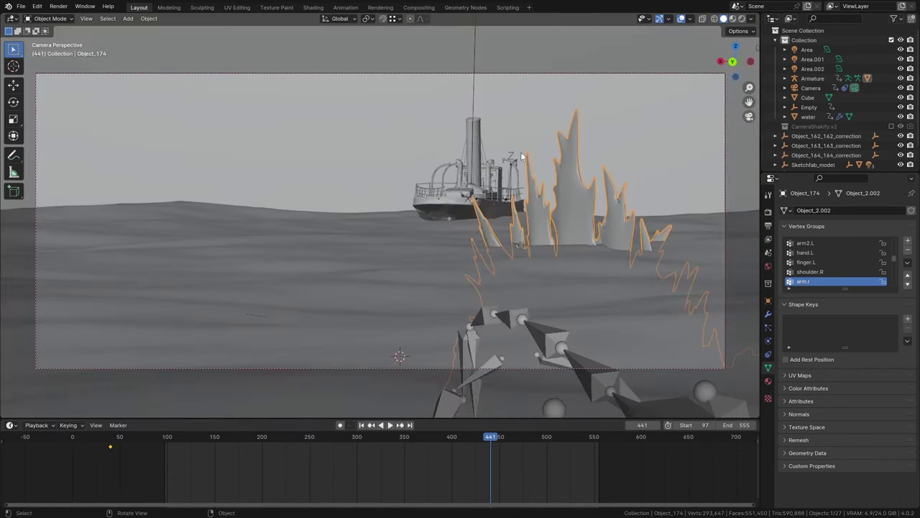
mouse_move(497, 437)
left_mouse_down()
mouse_move(538, 437)
mouse_move(360, 437)
left_mouse_up()
Show the ship scene in Rendered shading and scrub the animation from frame 157 to frame 454.
key("z")
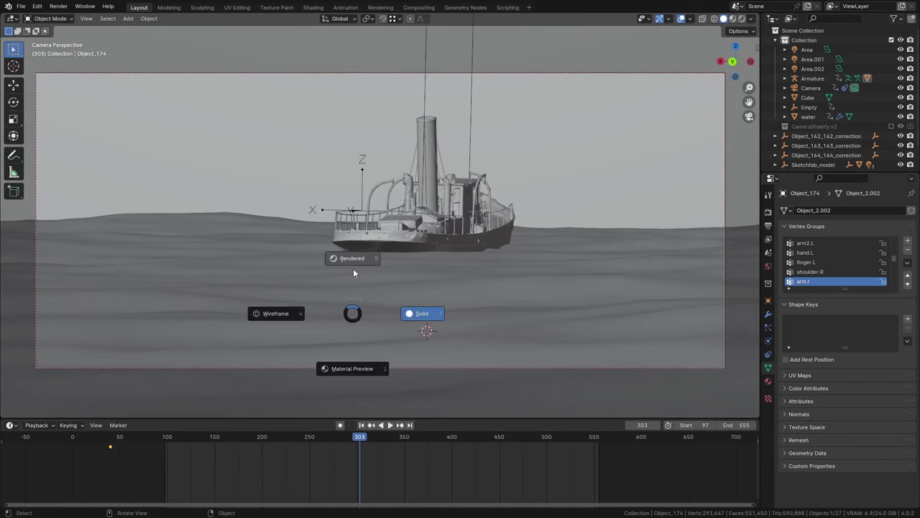
left_click(222, 436)
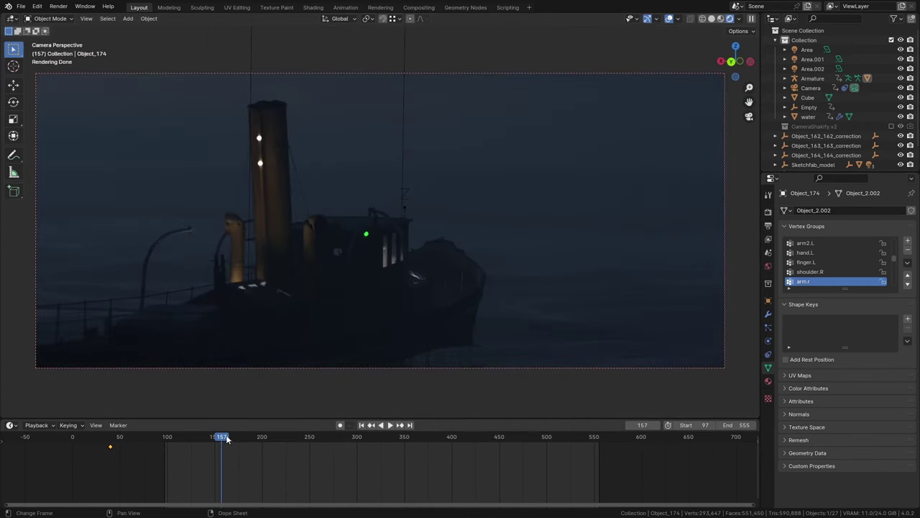
left_click_drag(220, 437, 503, 437)
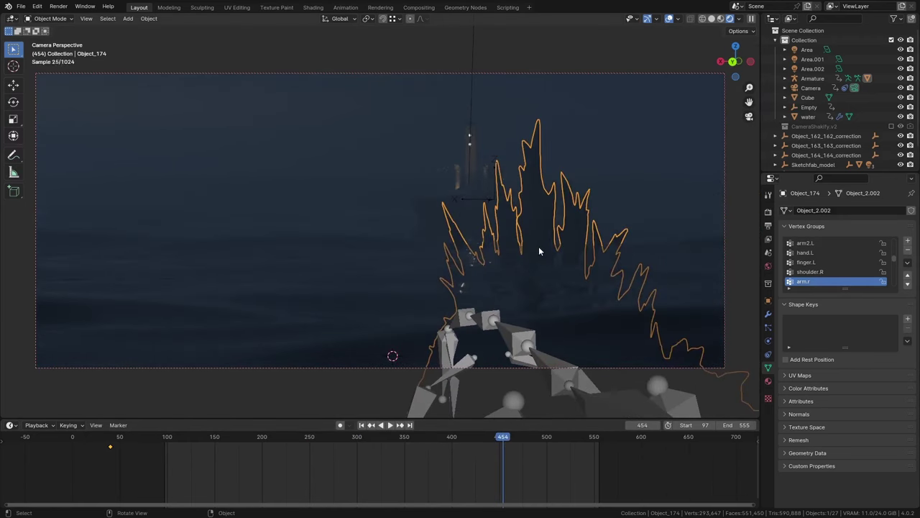
Deselect the creature mesh and play the rendered ship animation briefly from frame 454.
left_click(541, 128)
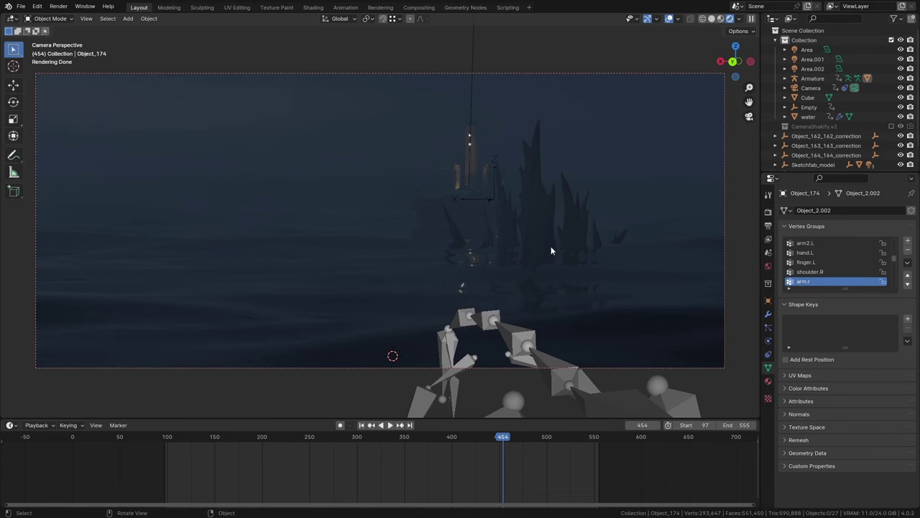
key("space")
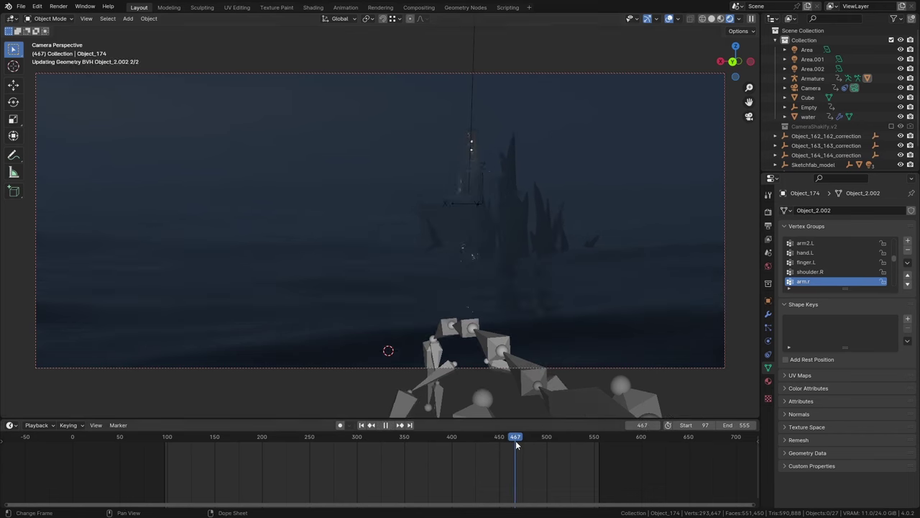
key("space")
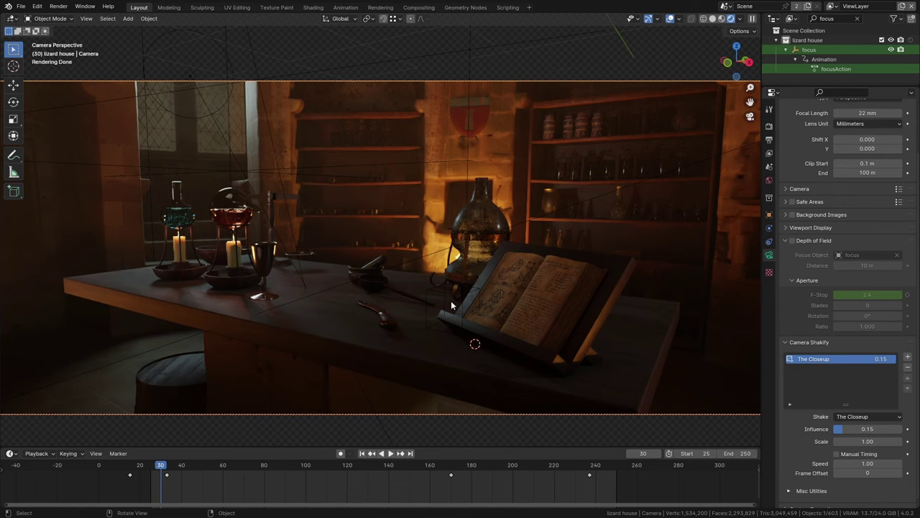
In Solid shading, select the focus empty in the alchemist room, play from frame 113 and scrub back to stop at frame 34.
key("z")
left_click(517, 302)
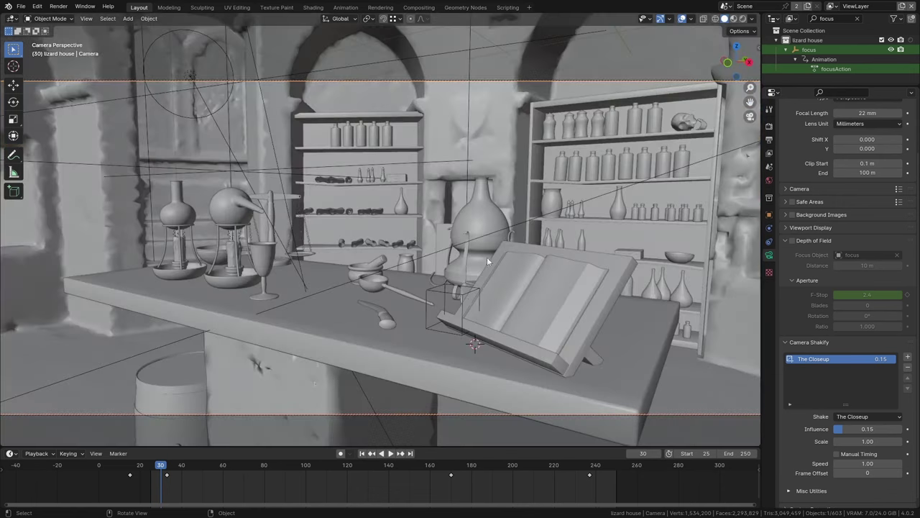
left_click(467, 296)
left_click(333, 467)
key("space")
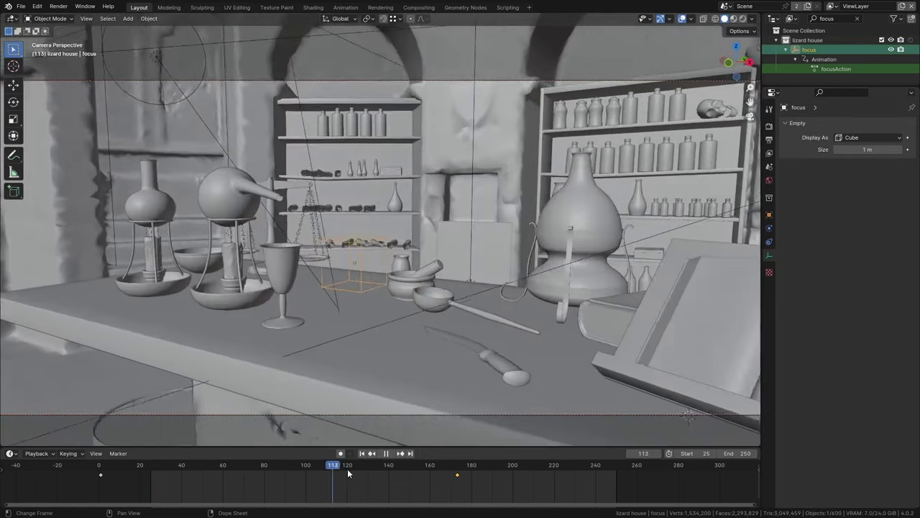
mouse_move(347, 468)
left_mouse_down()
mouse_move(510, 466)
mouse_move(168, 466)
left_mouse_up()
key("space")
Return the viewport to Rendered shading, select the camera and enable its Depth of Field.
key("z")
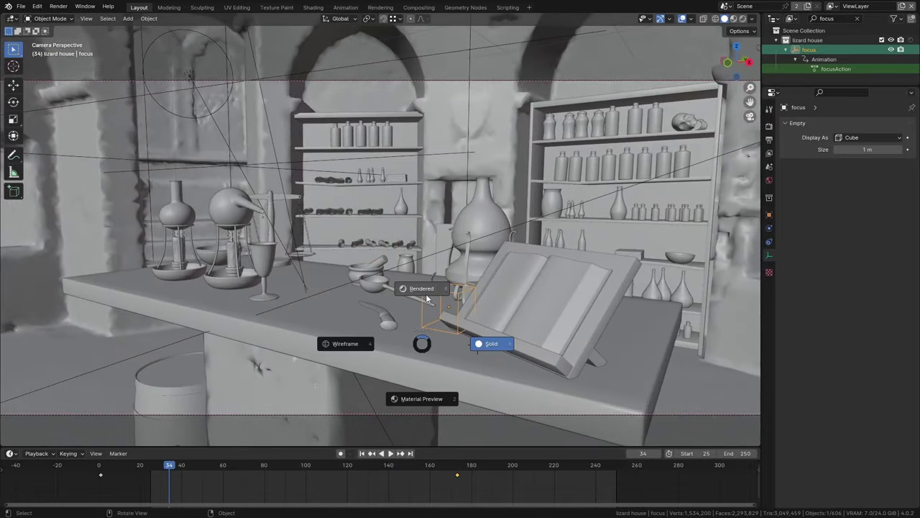
left_click(432, 297)
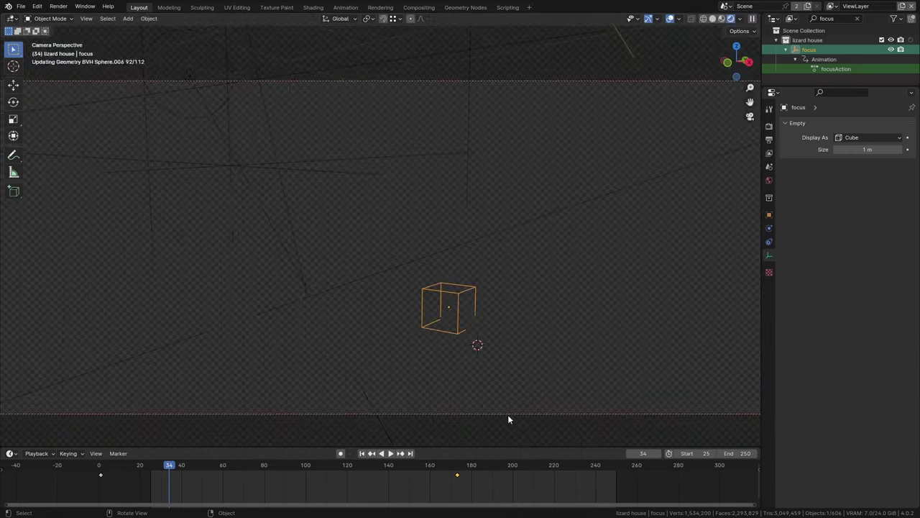
left_click(508, 414)
left_click(792, 298)
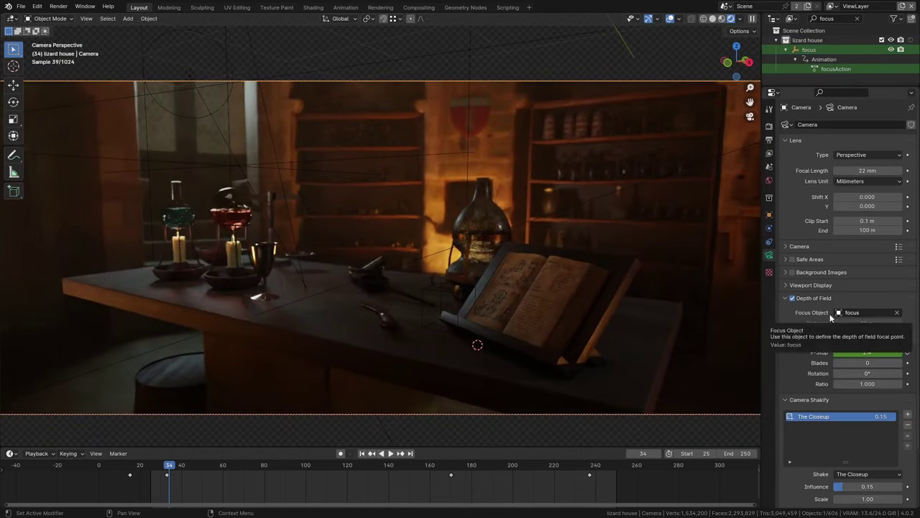
Examine the depth-of-field blur on the open book, the candles with flasks and the background shelves.
scroll(554, 309, "up", 5)
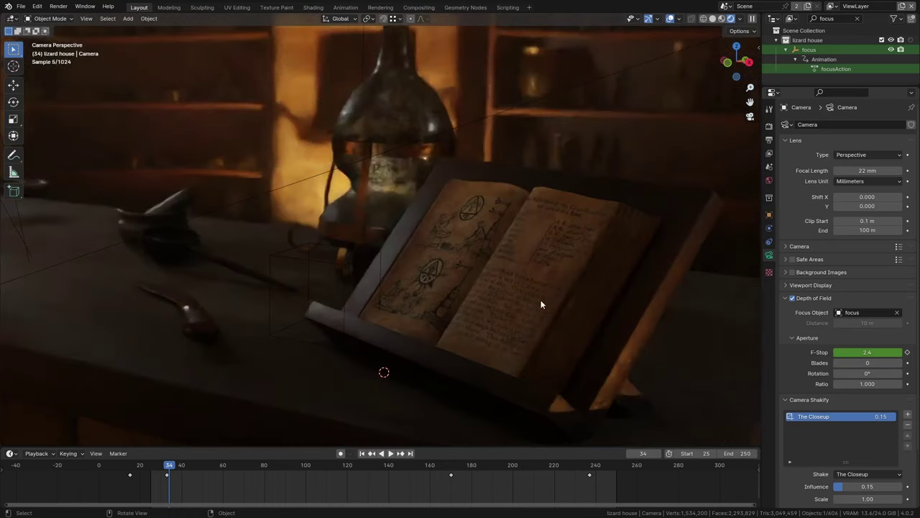
middle_click_drag(539, 296, 539, 273)
scroll(540, 273, "down", 4)
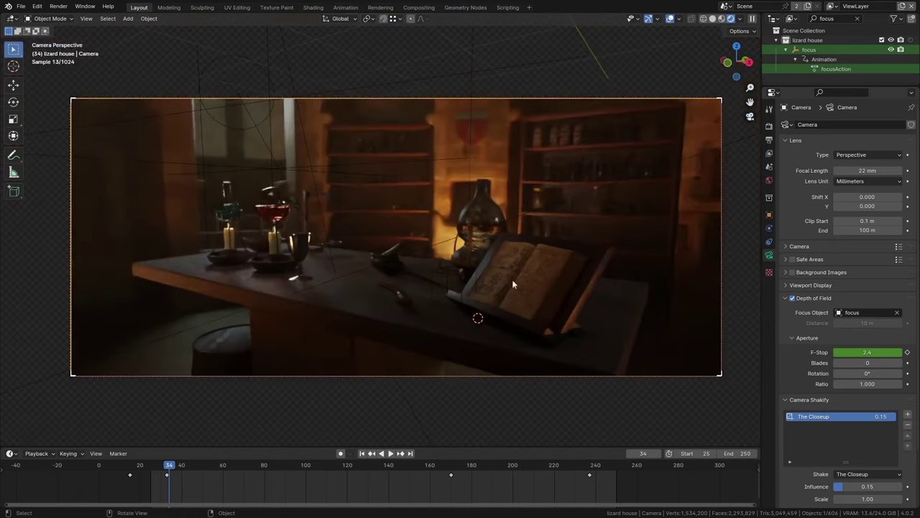
scroll(309, 248, "up", 6)
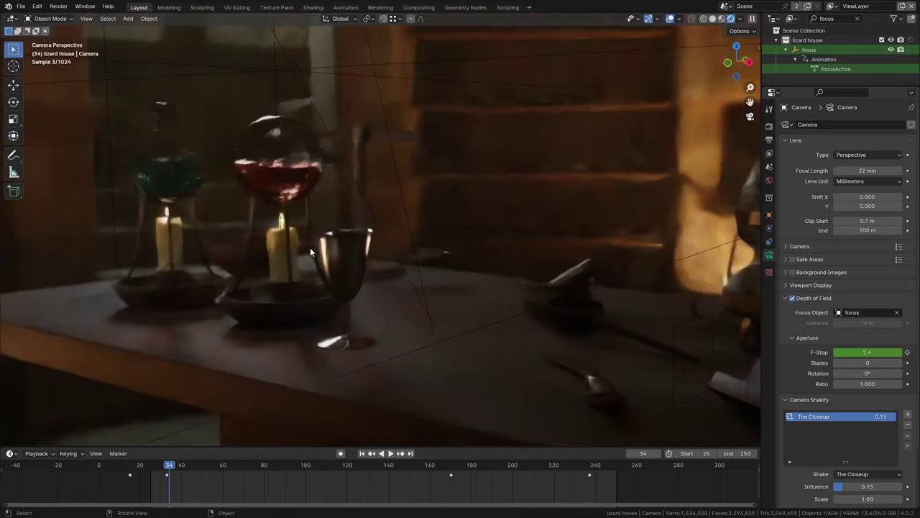
scroll(311, 235, "down", 6)
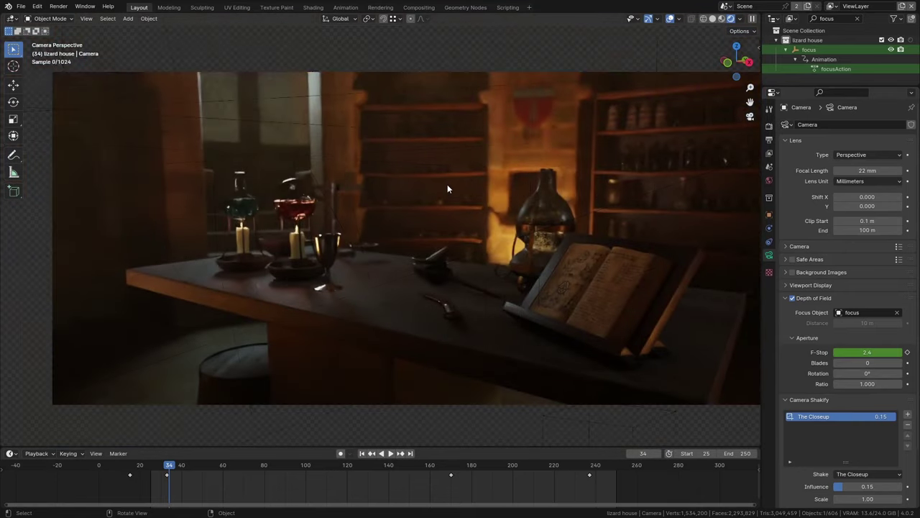
scroll(447, 184, "up", 5)
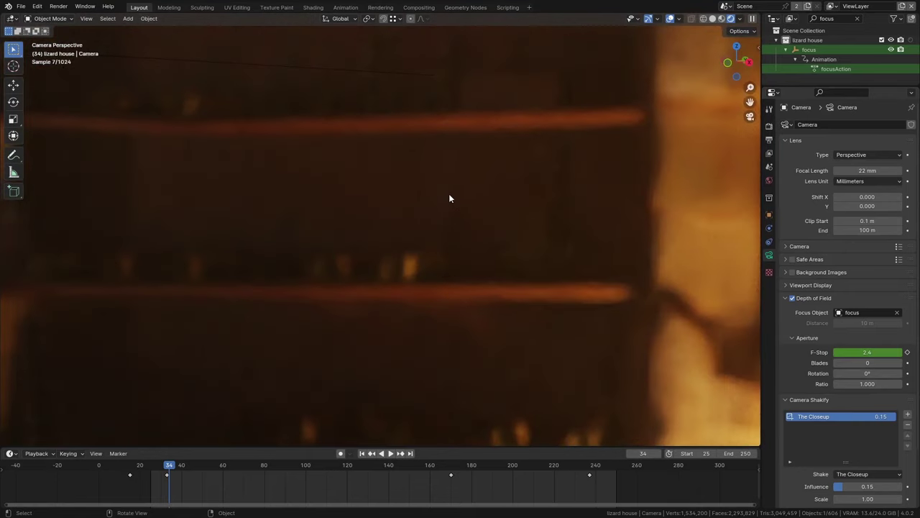
scroll(448, 193, "down", 5)
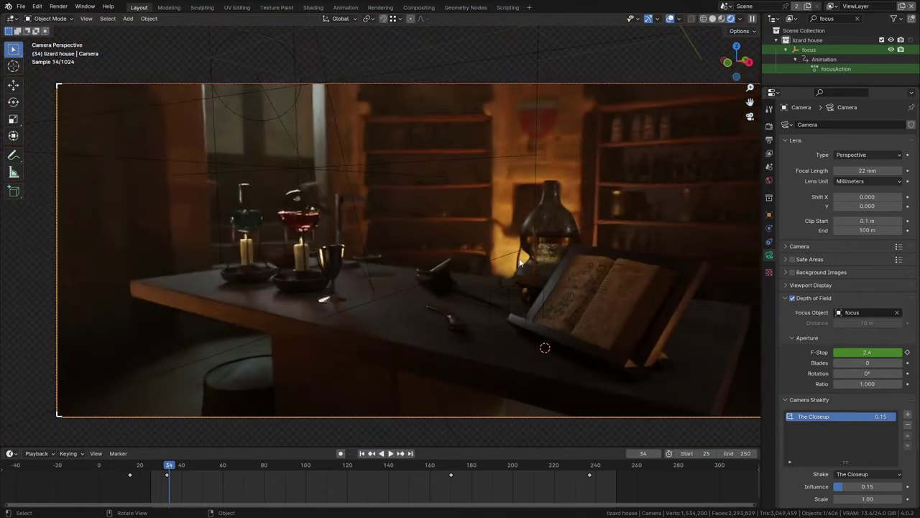
scroll(441, 258, "down", 2)
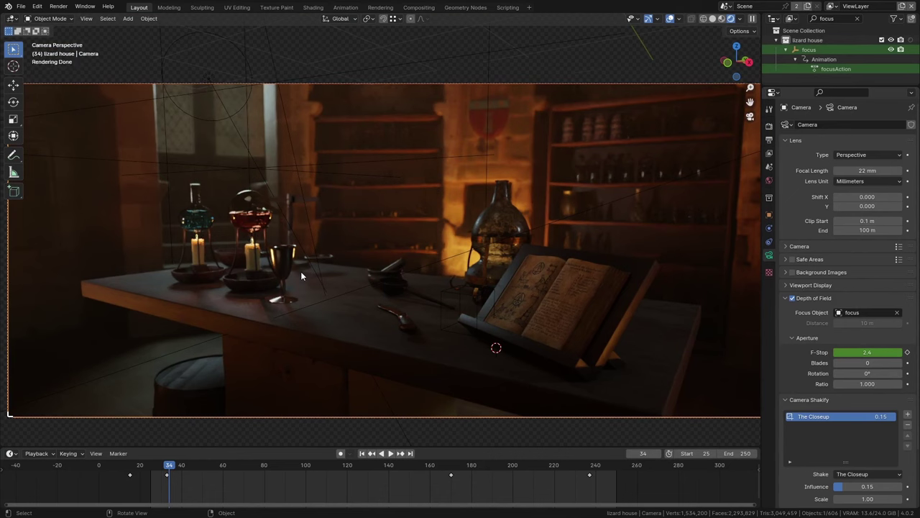
Go to frame 215, advance to frame 239 and turn off the camera's Depth of Field.
left_click(544, 480)
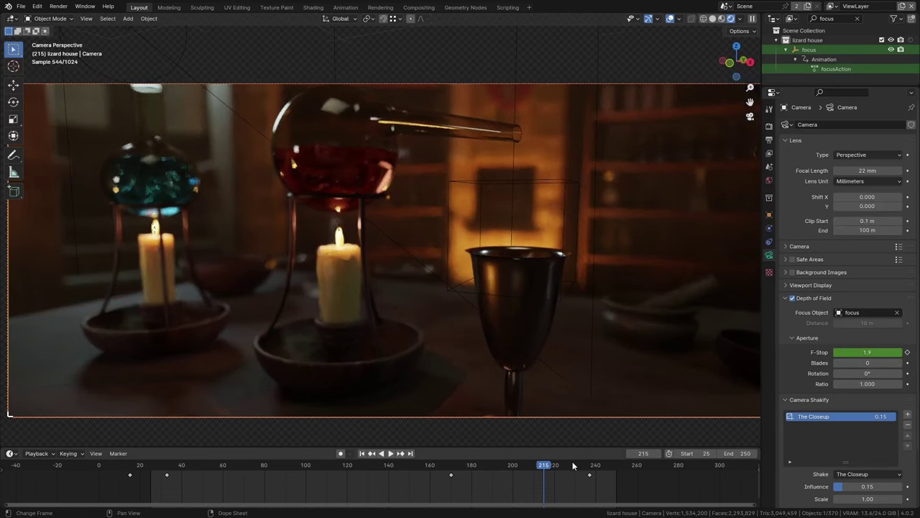
left_click_drag(575, 465, 593, 464)
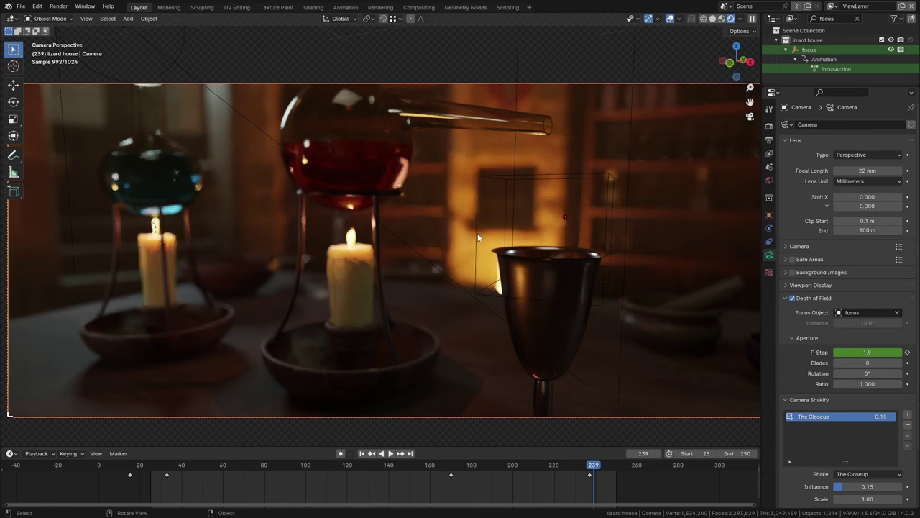
left_click(792, 297)
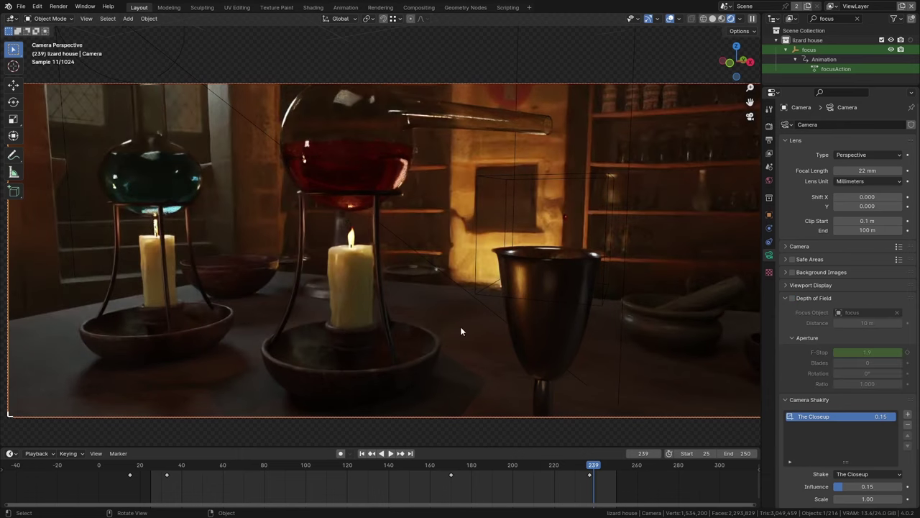